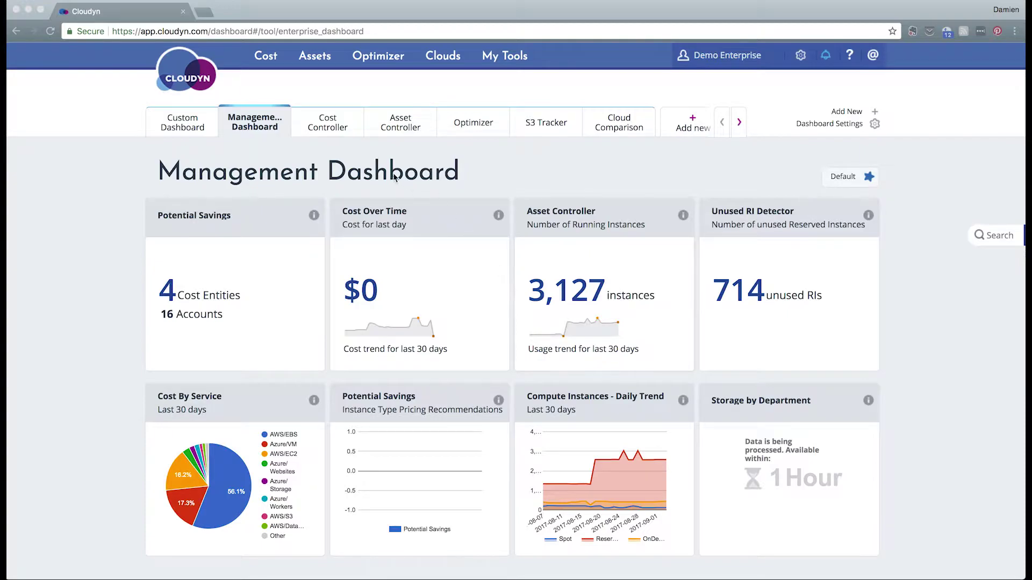
Step: Open the Actual Cost Over Time report from Cost > Cost Analysis
click(268, 59)
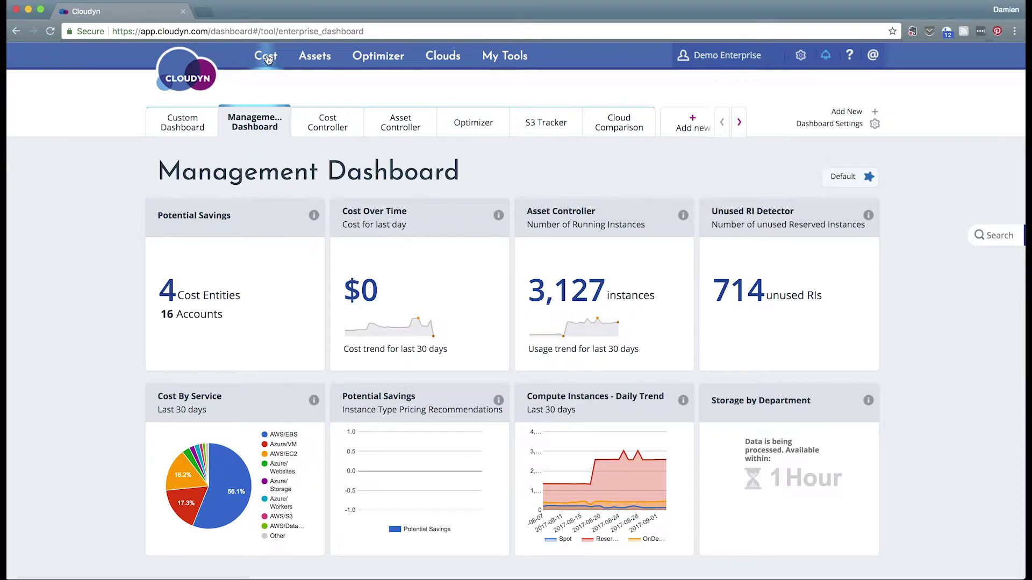
click(268, 60)
mouse_move(323, 164)
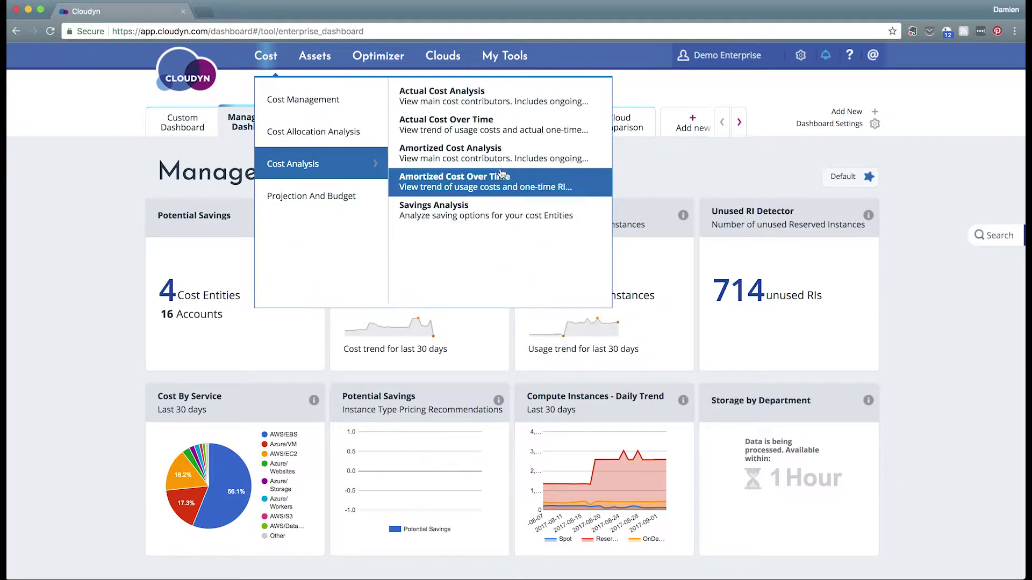
click(492, 125)
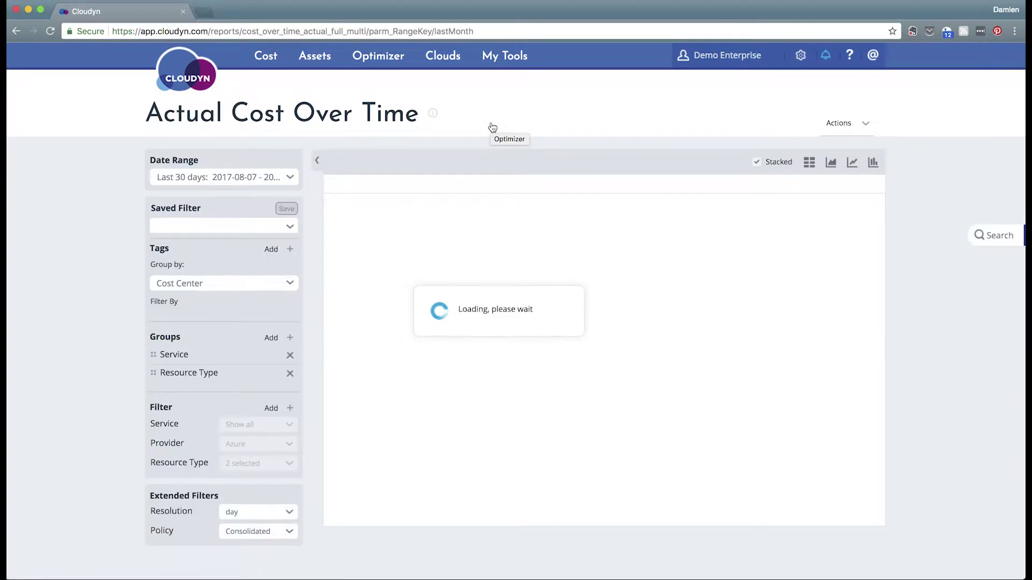
Step: Set the Date Range preset to 'The previous month'
click(264, 512)
scroll(275, 498, down, 3)
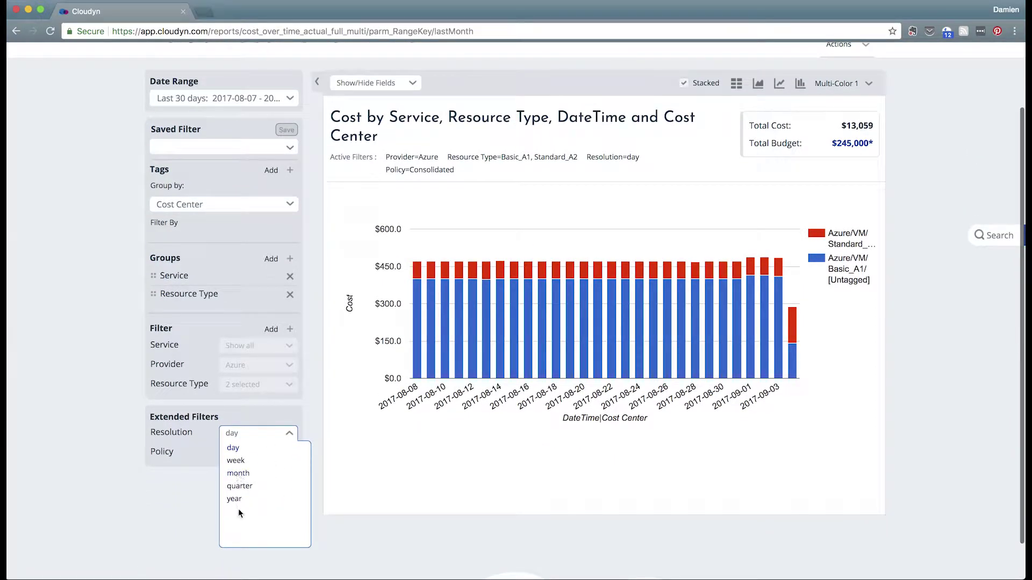
click(236, 100)
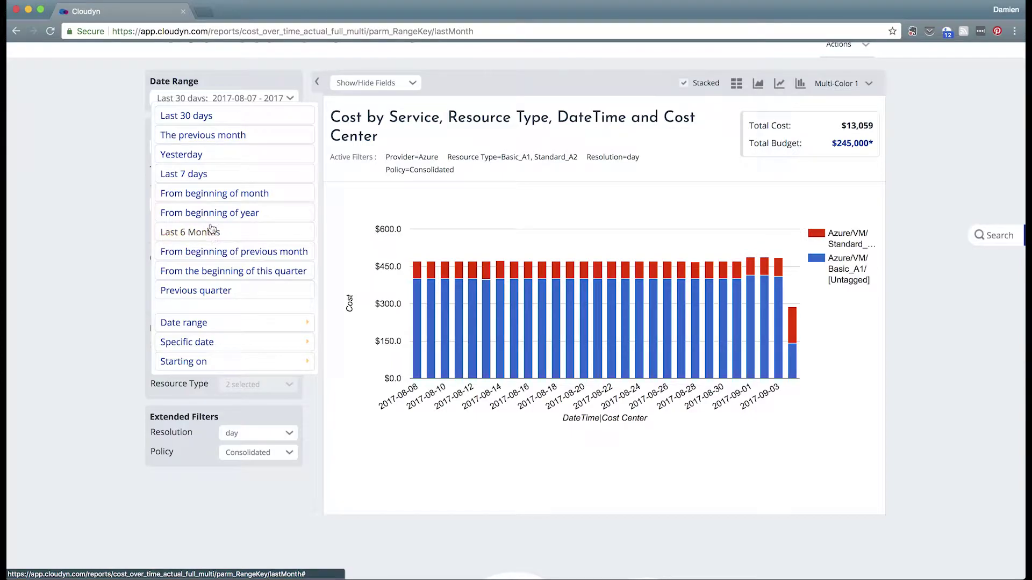
click(200, 136)
click(200, 137)
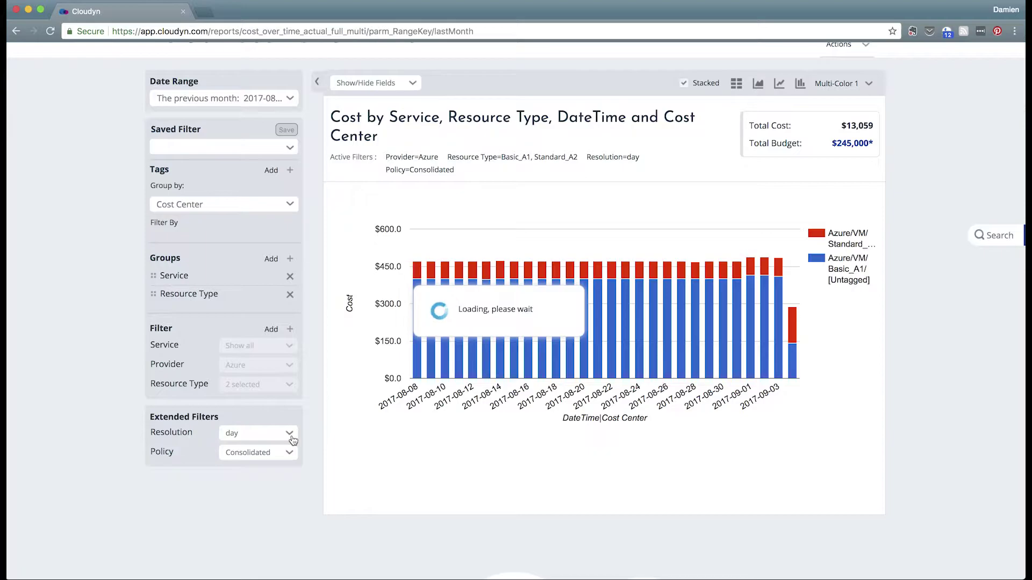
Step: Remove the Service and Resource Type groupings and set the Provider and Resource Type filters to Select all
click(290, 276)
click(290, 276)
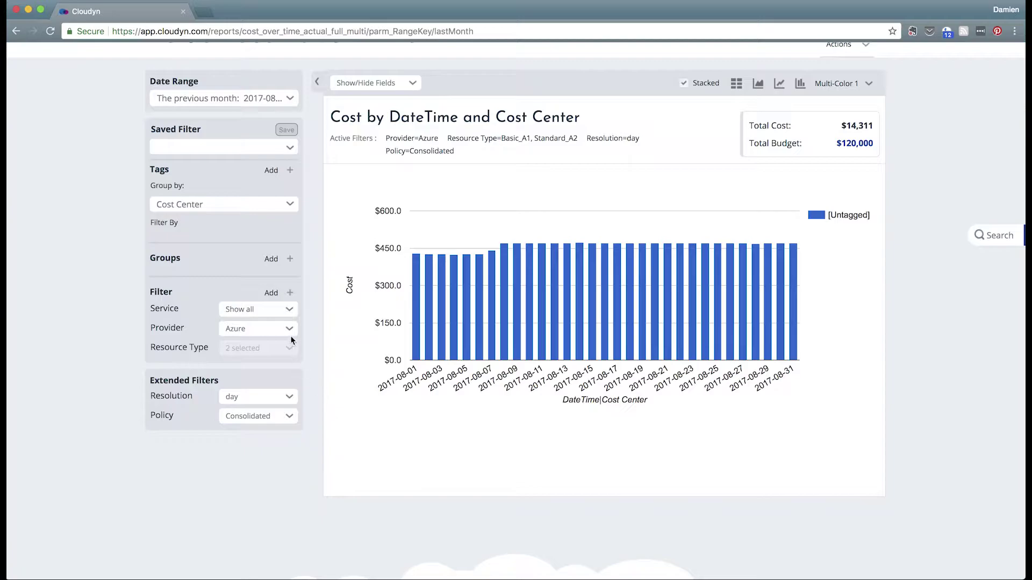
click(288, 328)
click(236, 373)
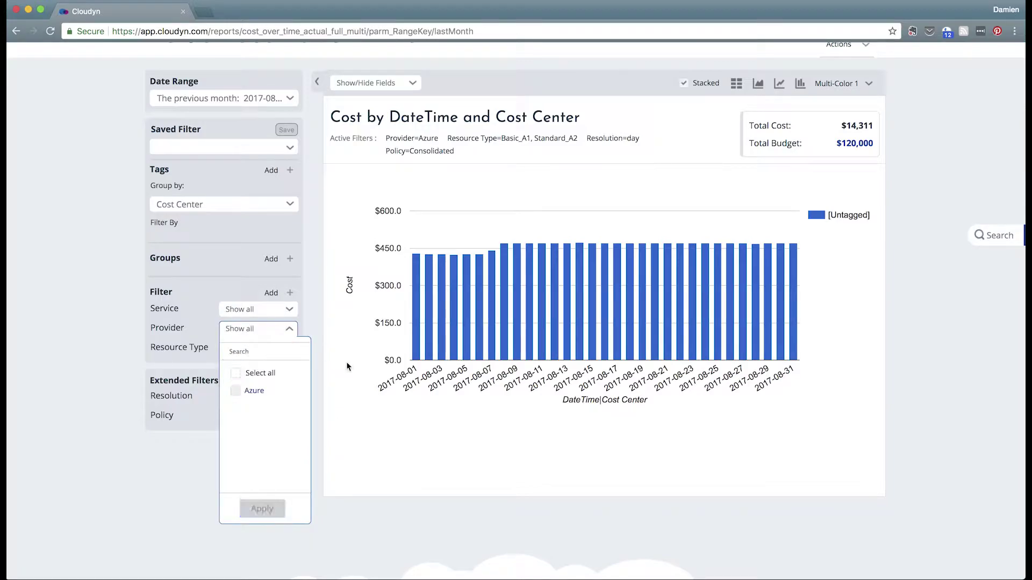
click(370, 386)
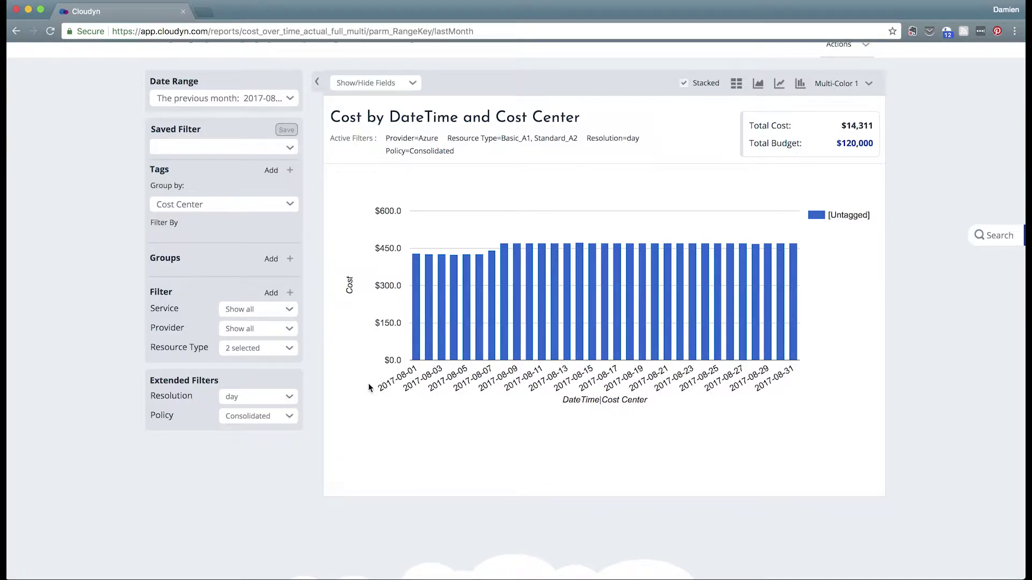
click(288, 348)
click(235, 392)
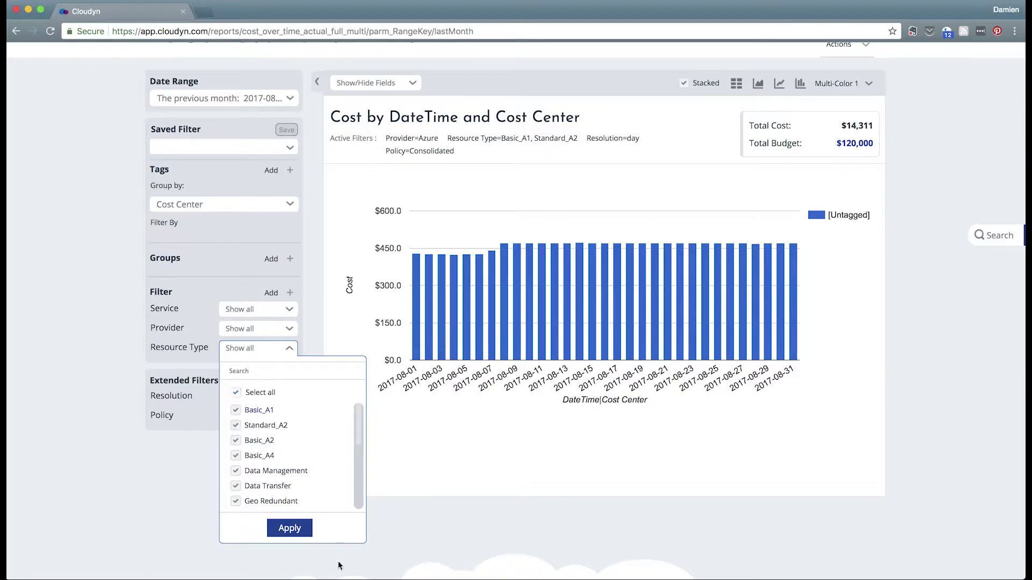
click(440, 447)
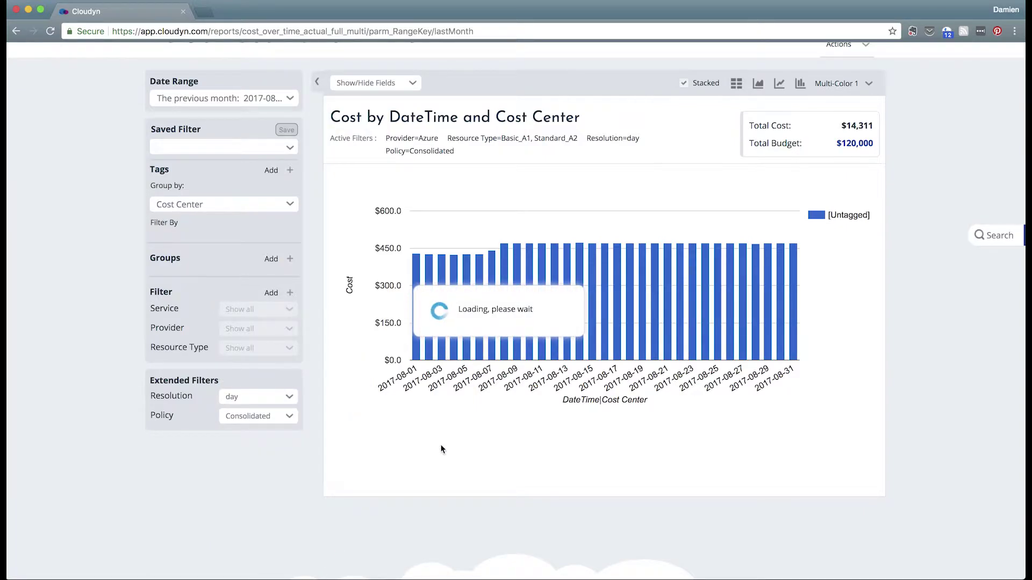
Step: Uncheck Cost Center in Group by so the chart shows total daily cost
click(245, 214)
click(164, 240)
click(296, 224)
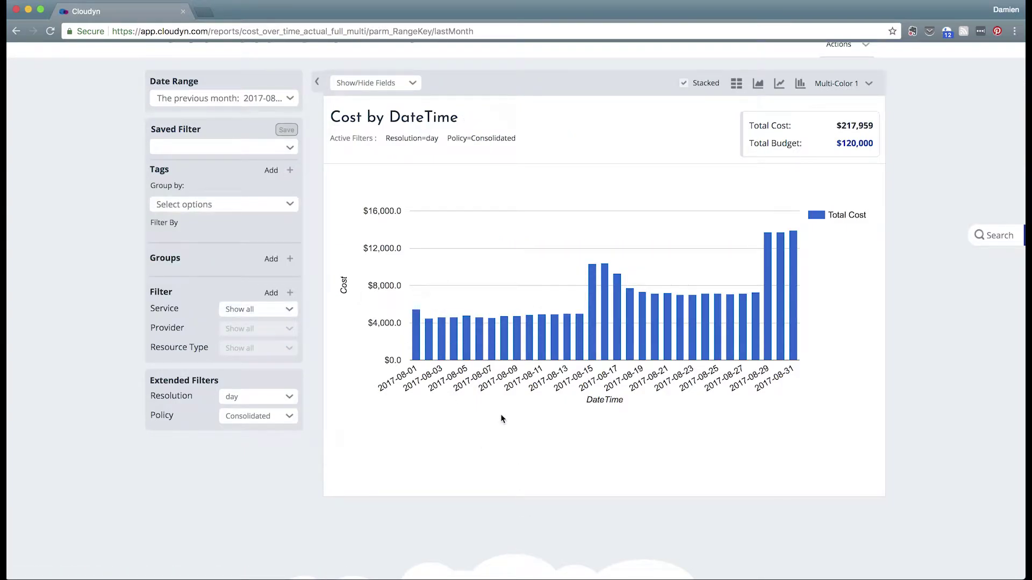
mouse_move(547, 356)
mouse_move(411, 339)
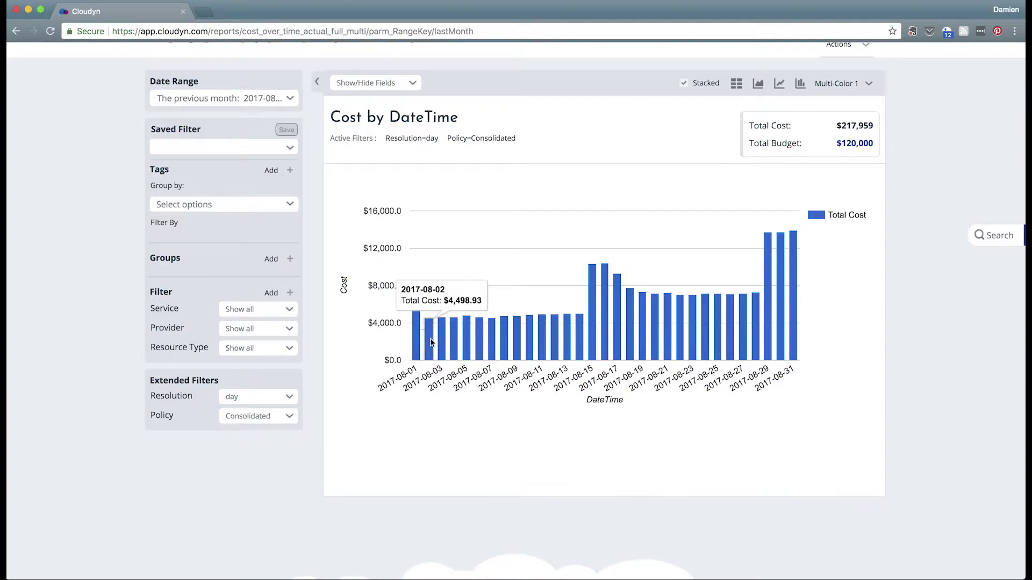
mouse_move(592, 347)
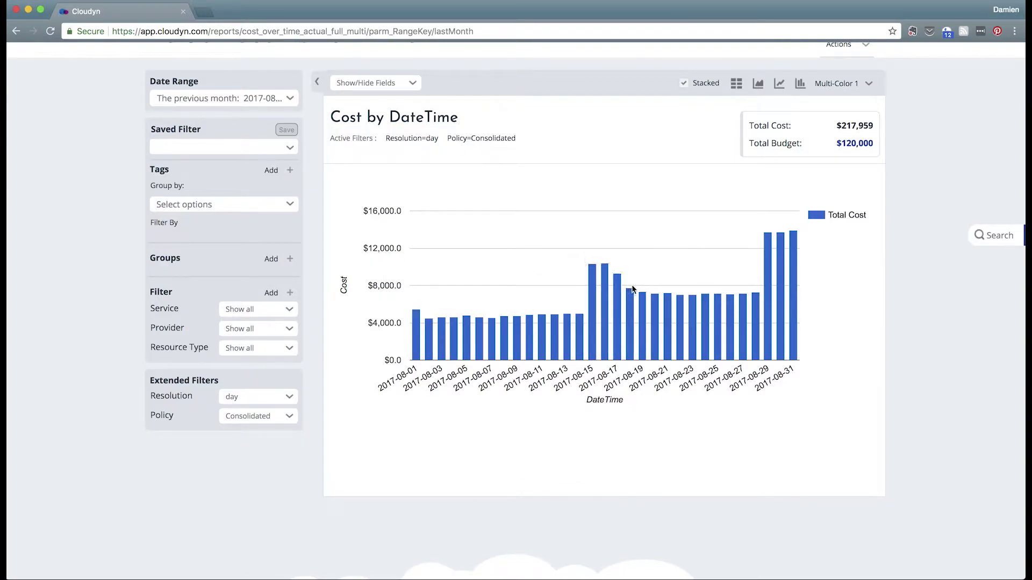
Step: Add Provider as a report grouping
mouse_move(757, 298)
click(273, 259)
click(161, 410)
click(398, 430)
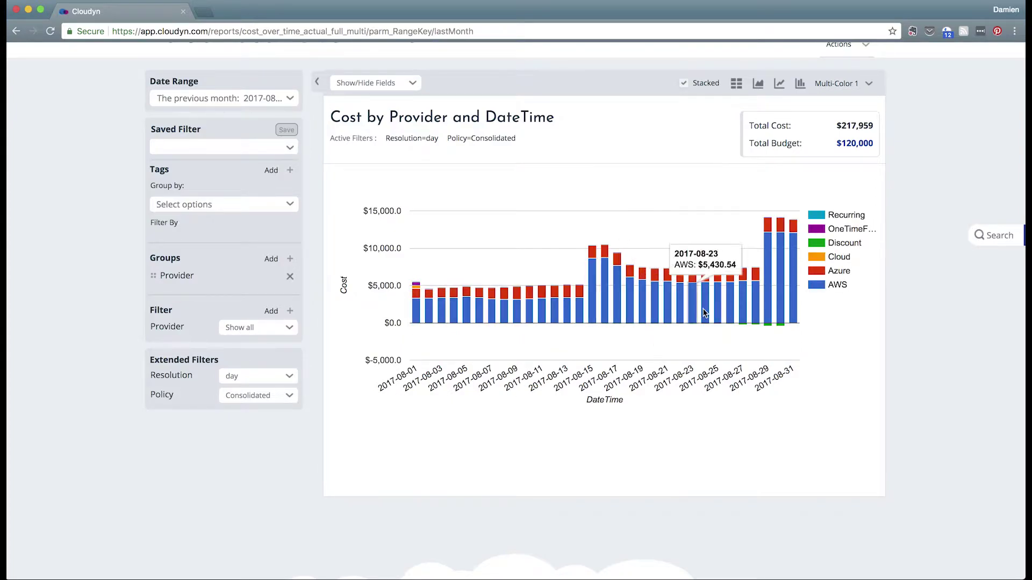
Step: Filter the Provider list to AWS only and apply it
mouse_move(658, 280)
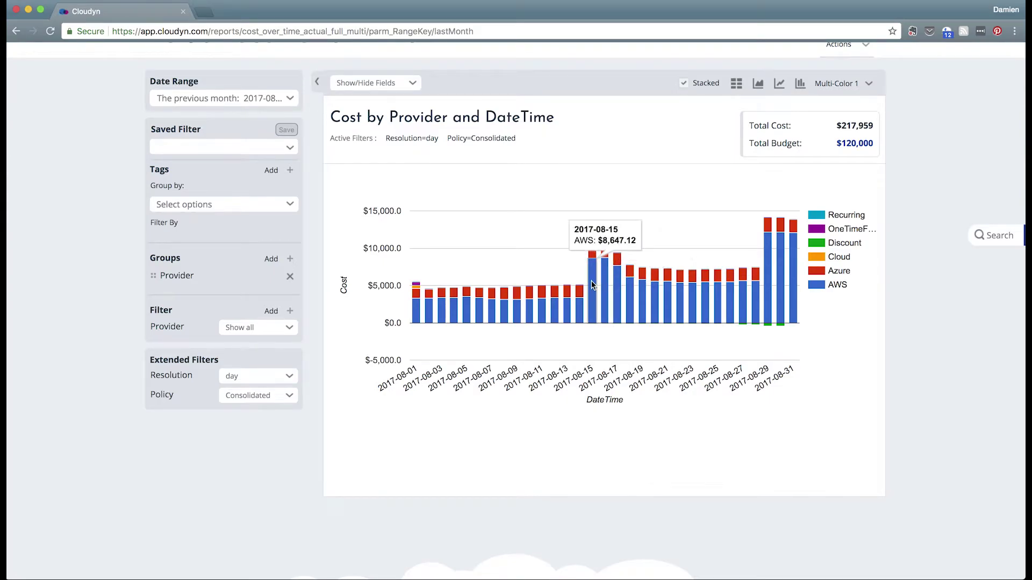
mouse_move(604, 290)
click(265, 328)
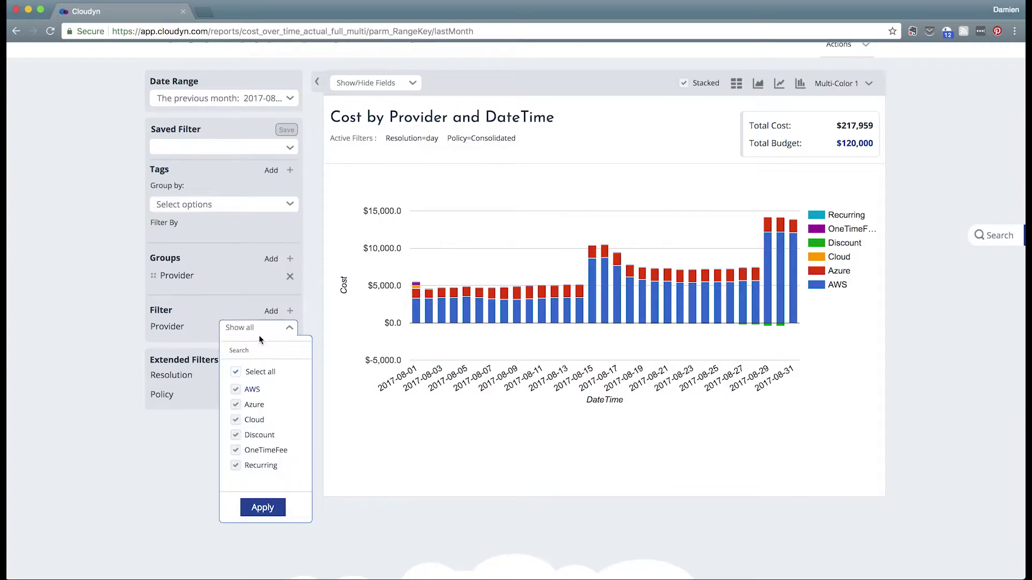
click(236, 373)
click(236, 389)
click(262, 507)
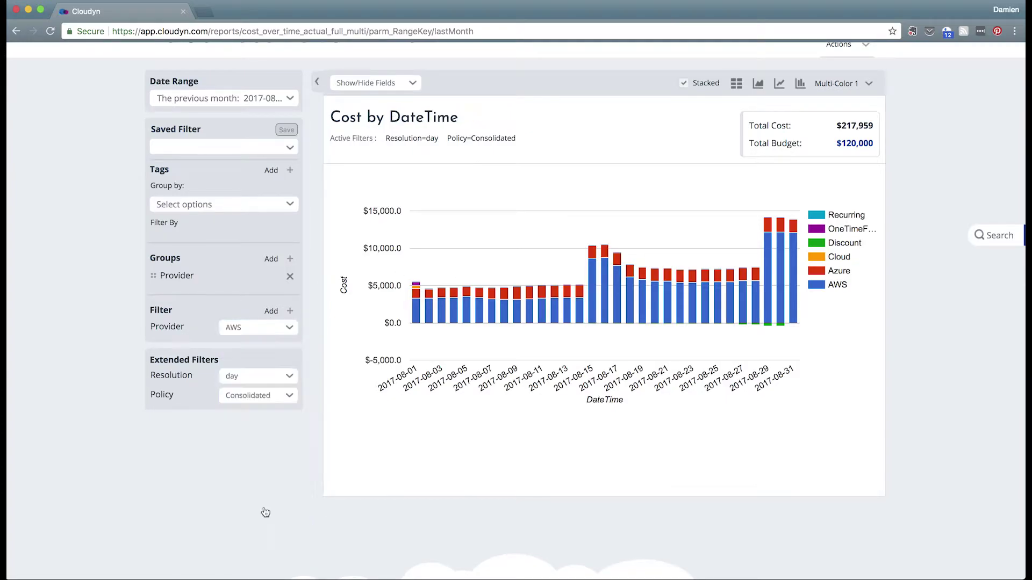
Step: Add Service as a grouping to stack the AWS daily bars per service
click(270, 260)
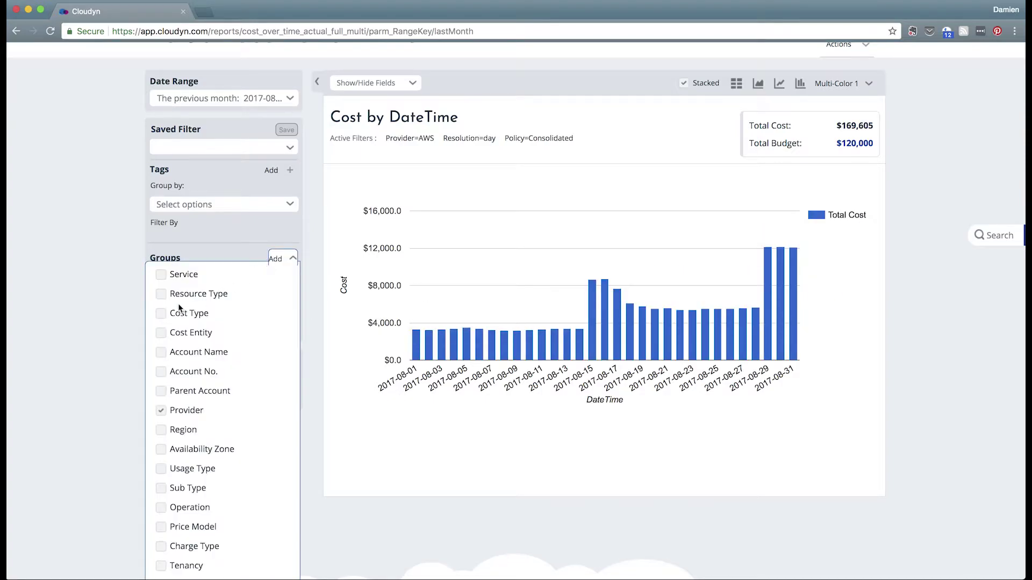
click(160, 276)
click(445, 494)
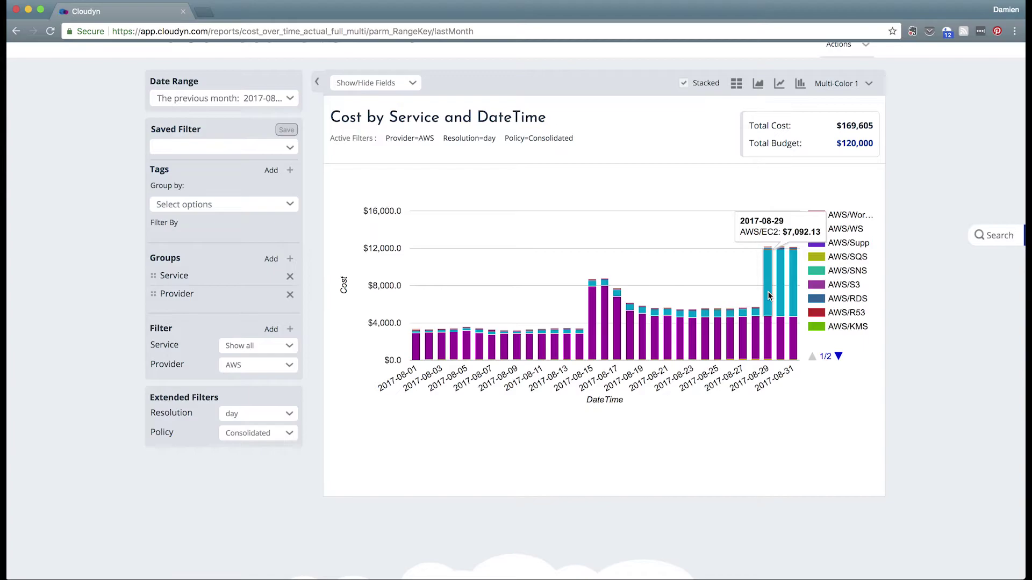
Step: Switch the Date Range preset to Last 30 days
click(251, 104)
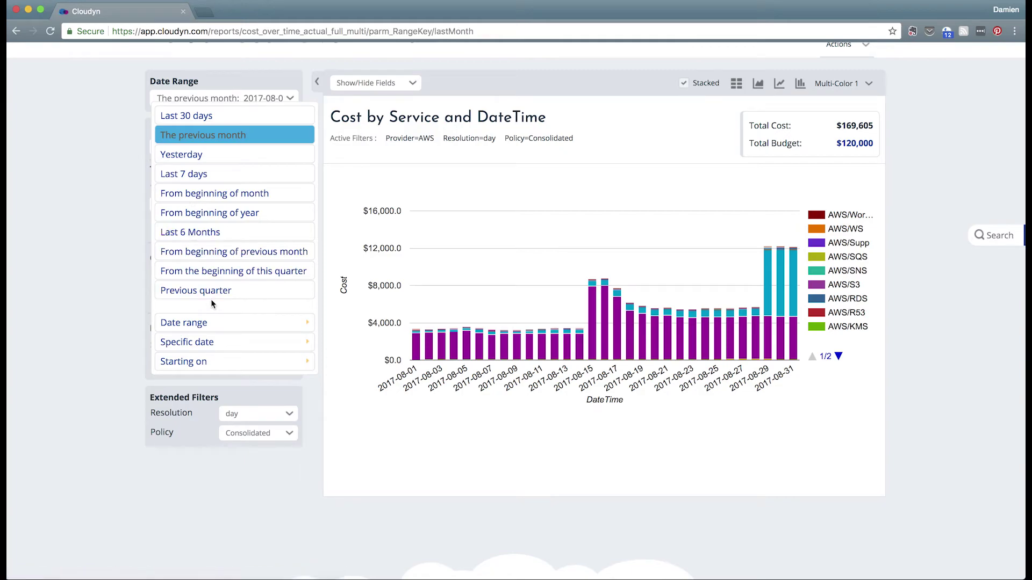
click(191, 116)
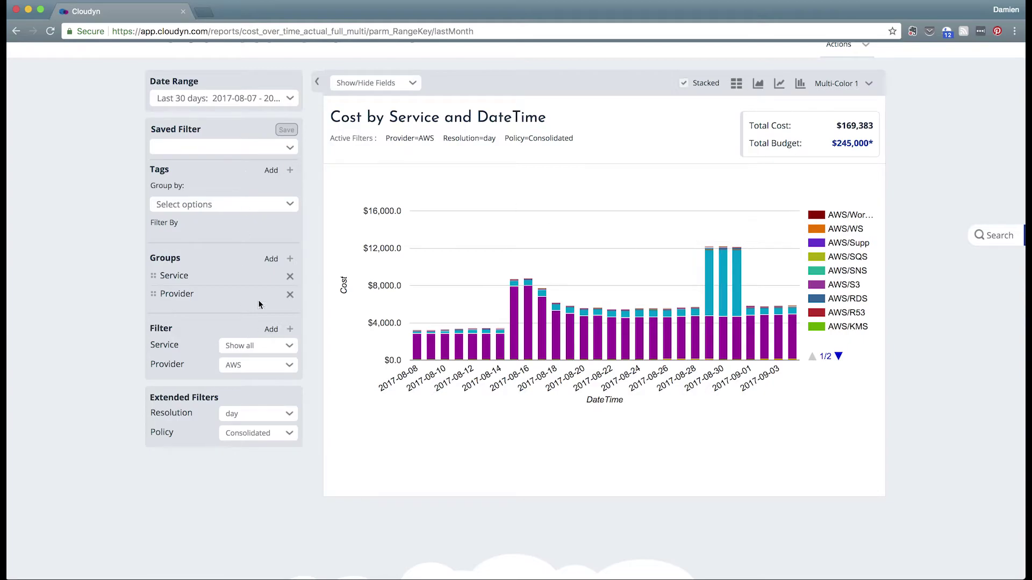
Step: Filter the Service list to AWS/EC2 only and apply it
click(272, 259)
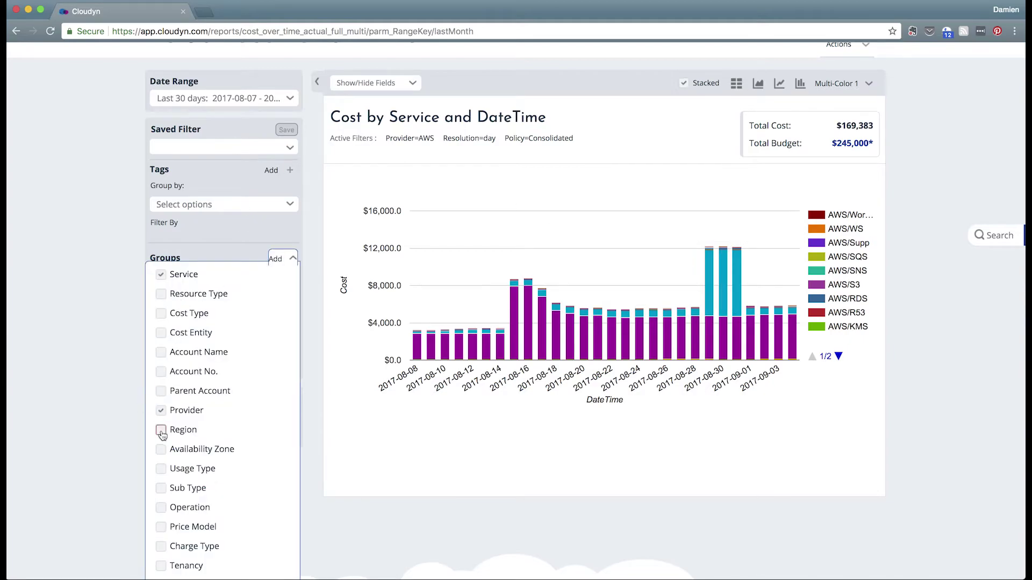
click(373, 410)
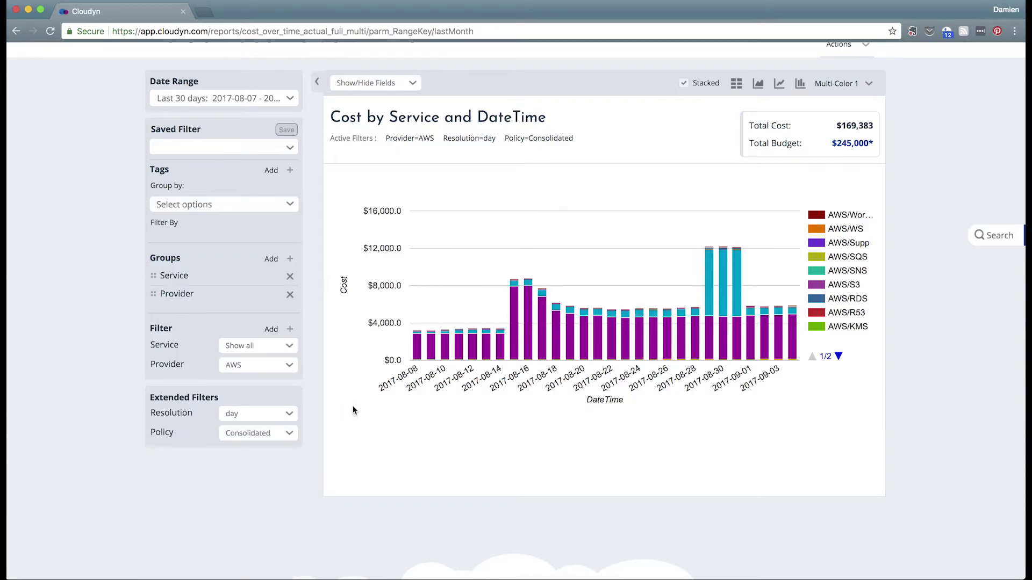
click(281, 347)
click(237, 388)
click(242, 487)
click(264, 524)
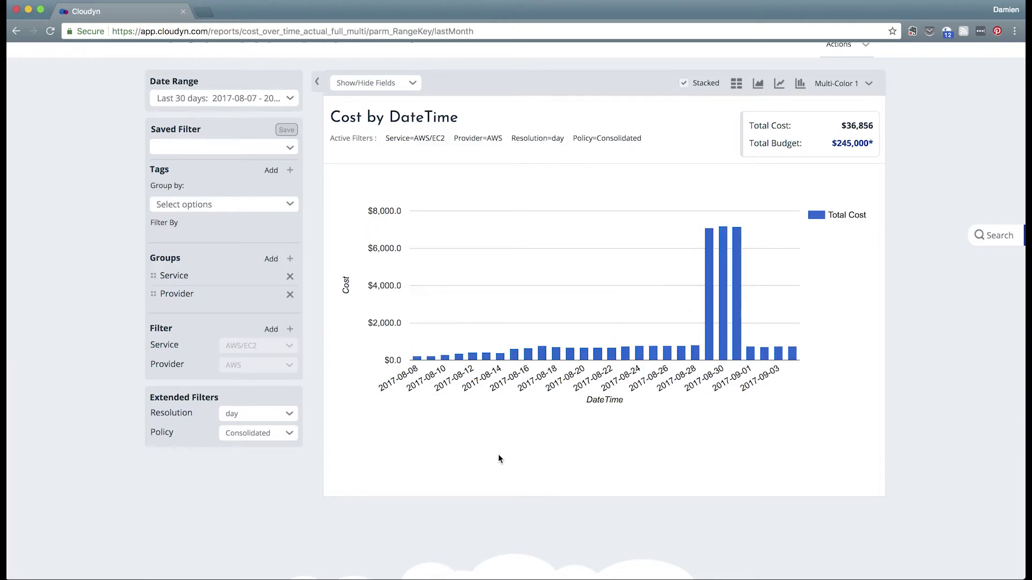
Step: Add Cost Type and then Account Name as report groupings
click(273, 259)
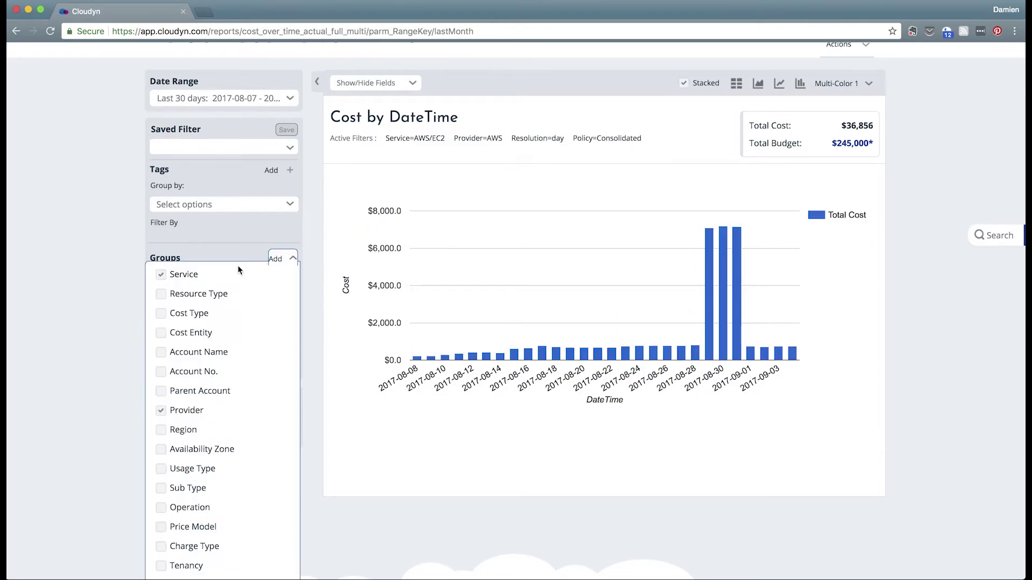
click(164, 312)
click(512, 426)
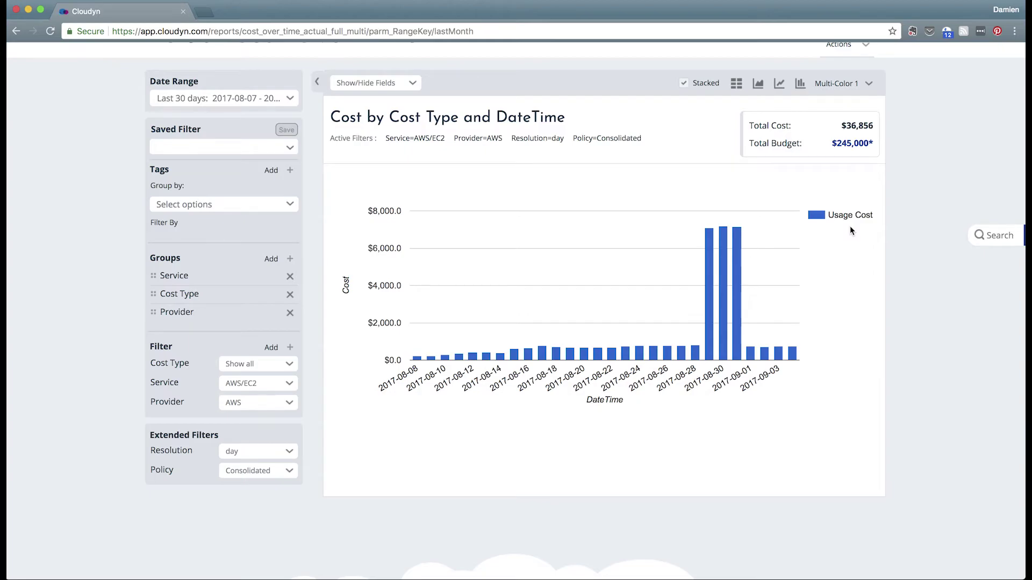
click(275, 260)
click(160, 352)
click(378, 431)
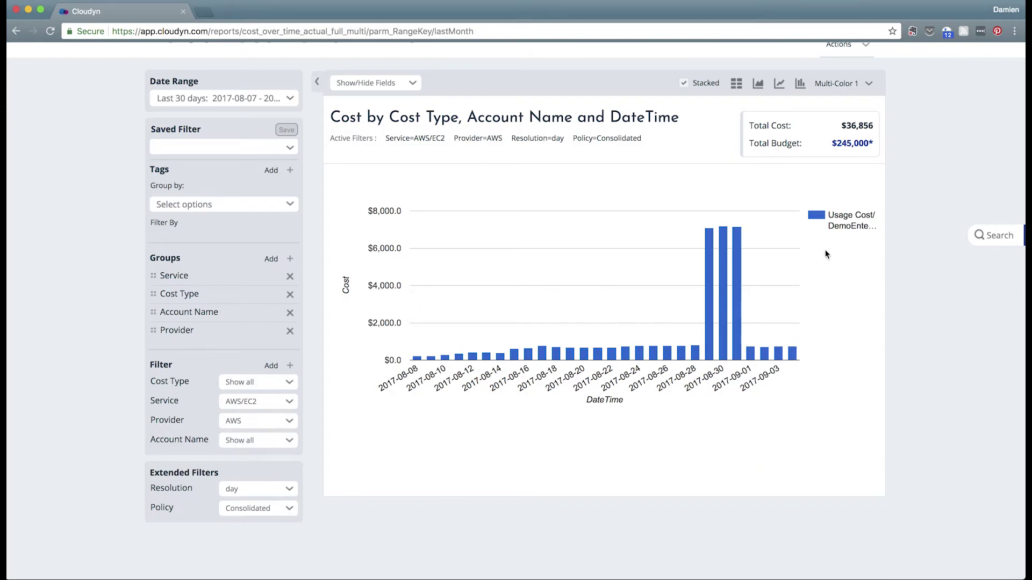
Step: Choose Standalone in the Extended Filters Policy dropdown
click(240, 513)
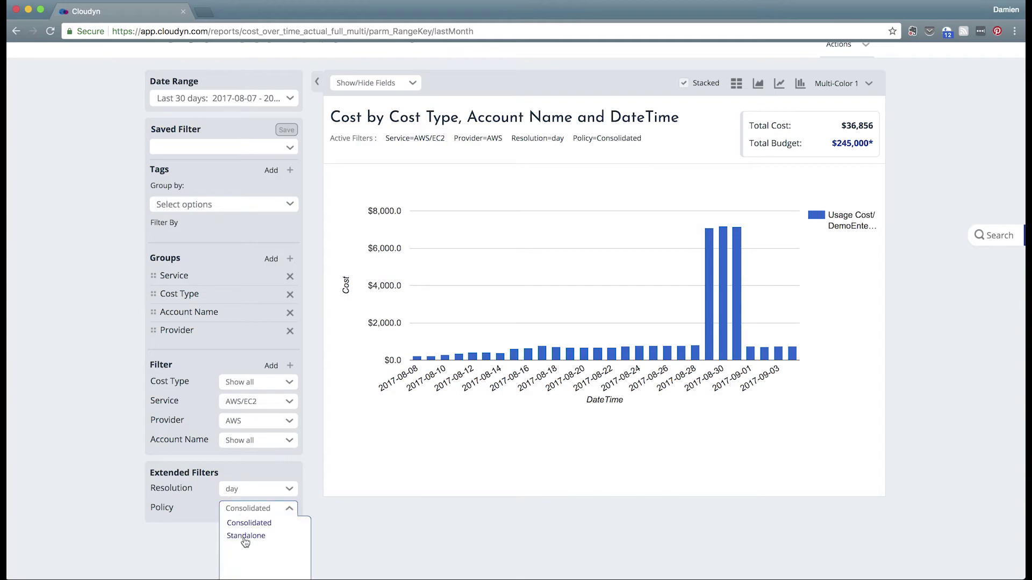
click(246, 536)
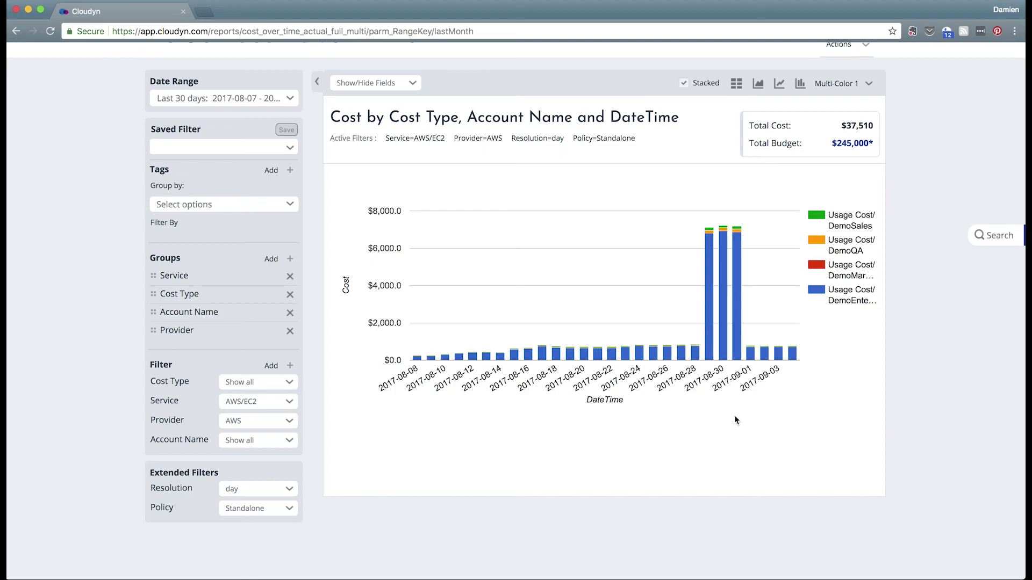
mouse_move(711, 332)
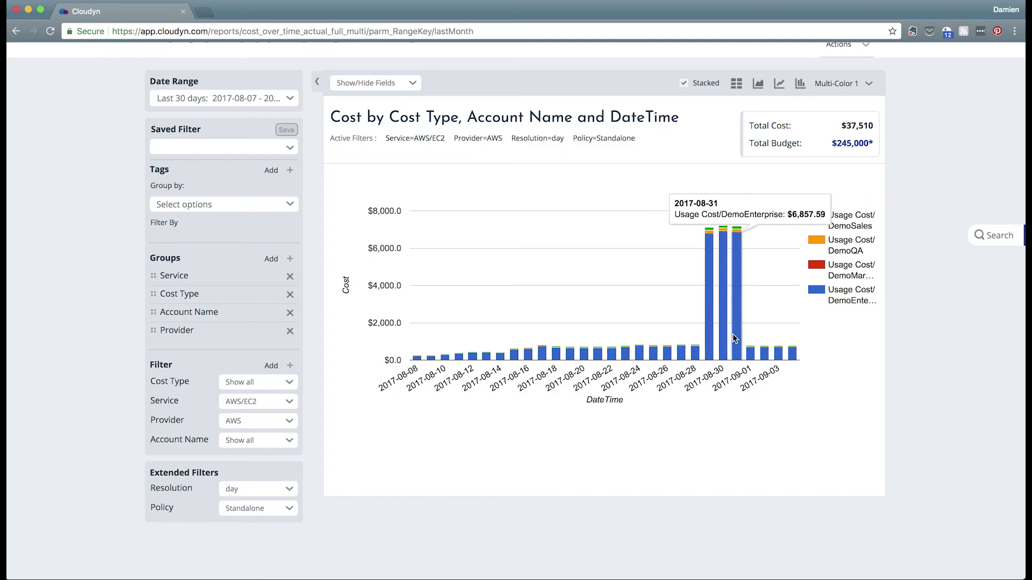